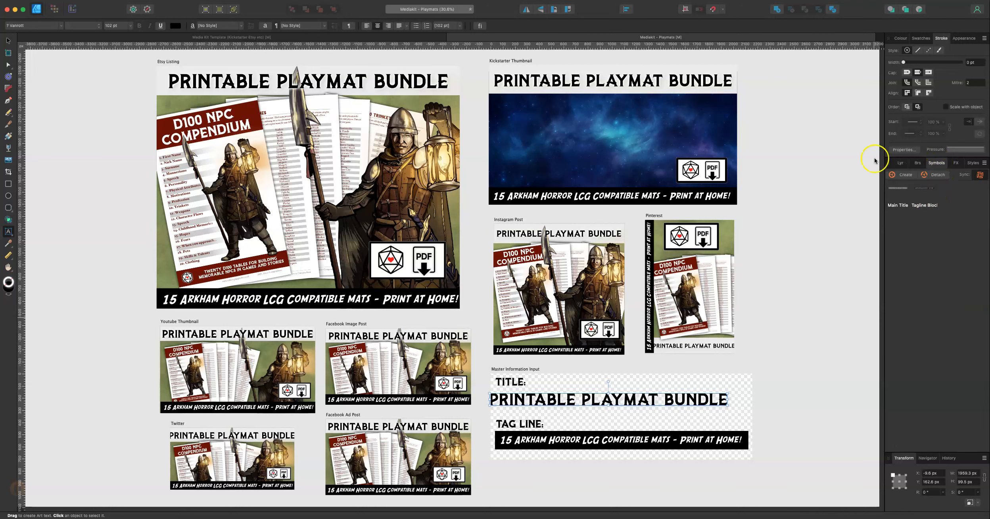
{"action": "left_click", "coordinate": [183, 4]}
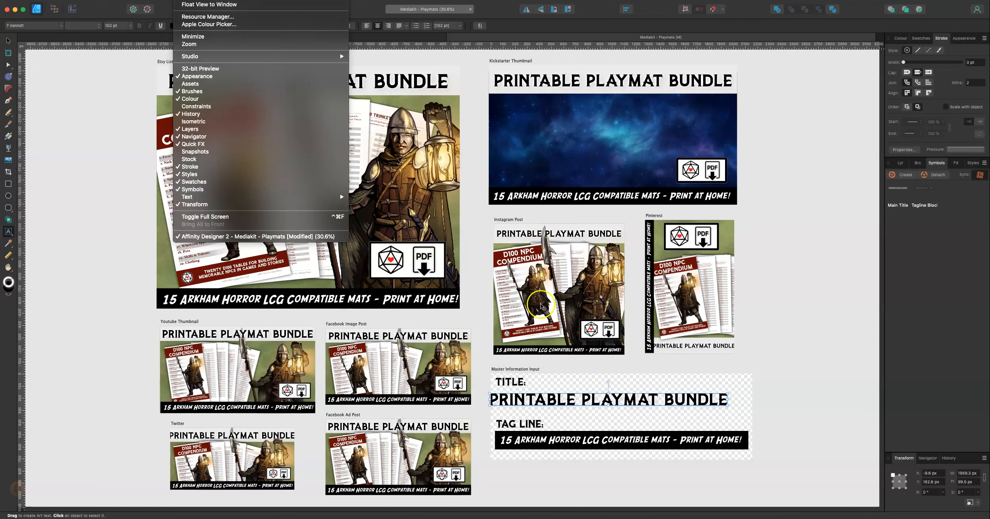
{"action": "left_click", "coordinate": [791, 389]}
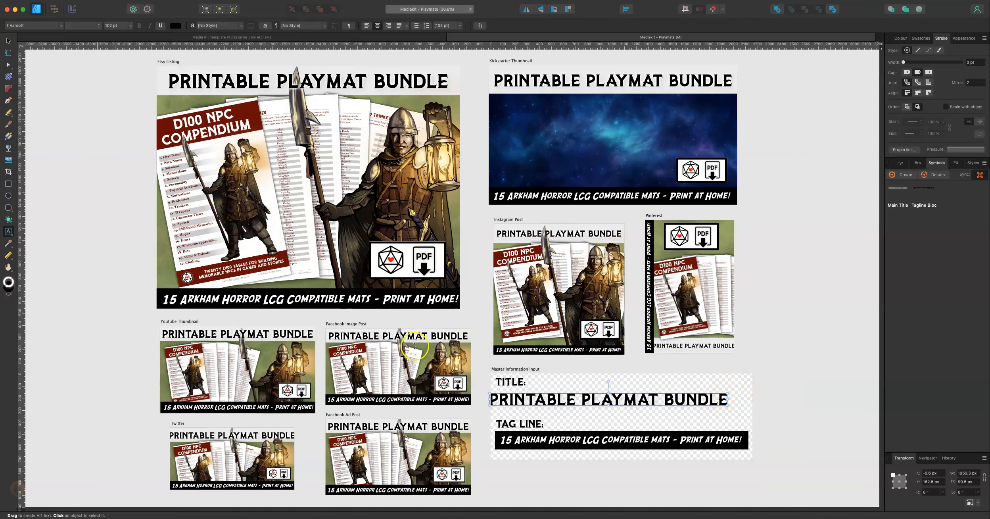
Step: Add artistic text 'TEST TEXT' beside the Tag Line label of the master information artboard and set its font to Silom
{"action": "left_click", "coordinate": [600, 417]}
{"action": "left_click", "coordinate": [605, 422]}
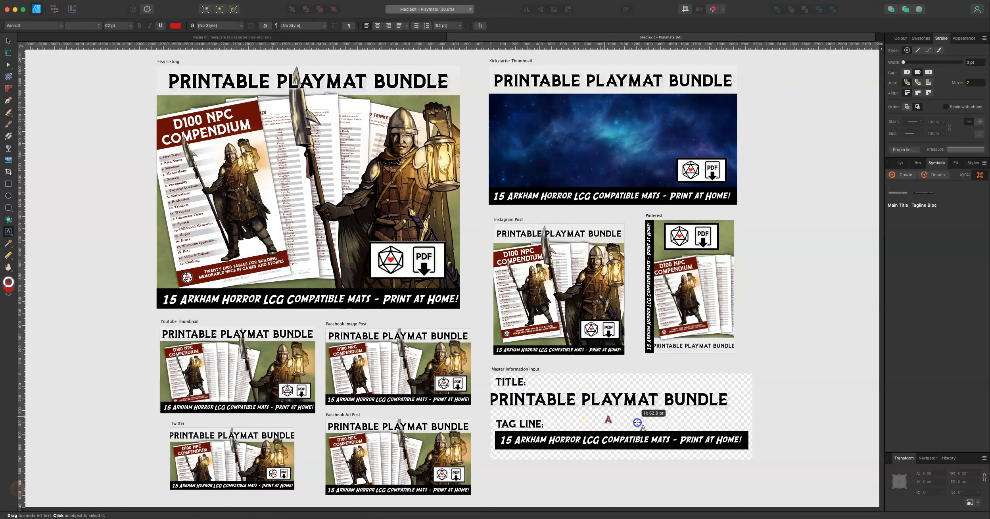
{"action": "type", "text": "TEST TEXT"}
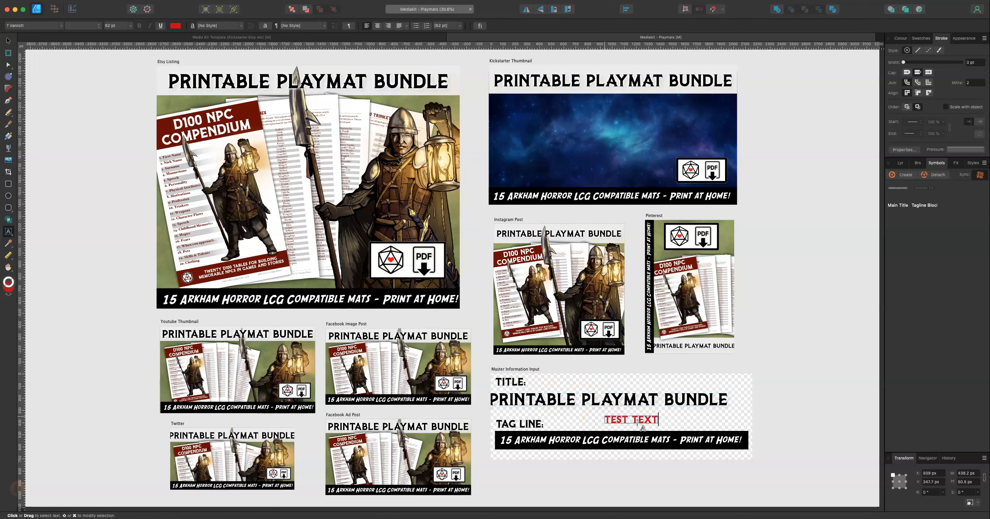
{"action": "left_click", "coordinate": [570, 360]}
{"action": "left_click_drag", "start_coordinate": [656, 418], "coordinate": [601, 419]}
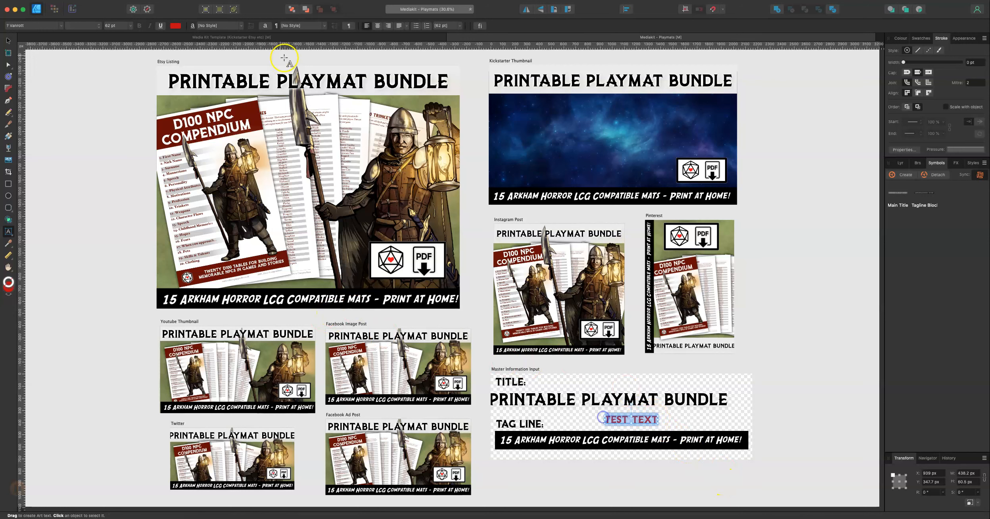
{"action": "left_click", "coordinate": [55, 26]}
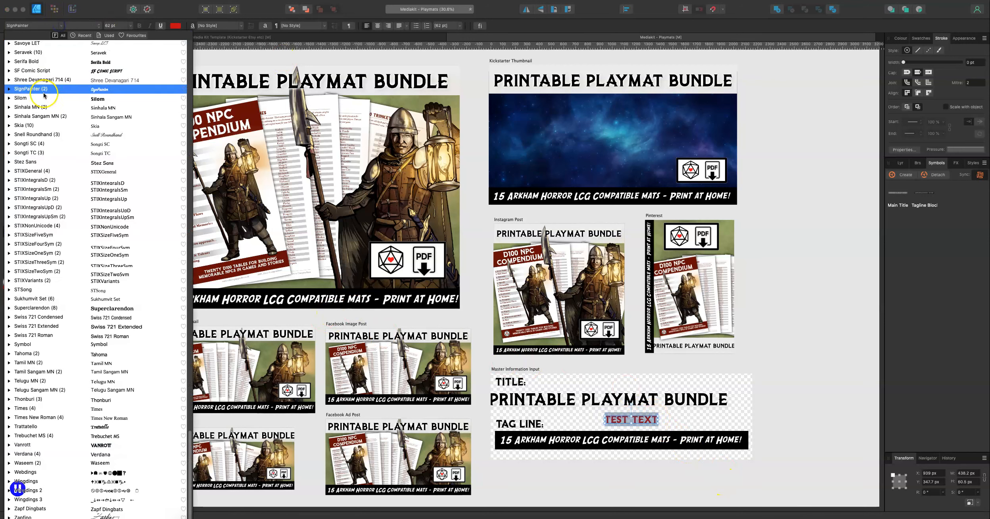
{"action": "left_click", "coordinate": [43, 99]}
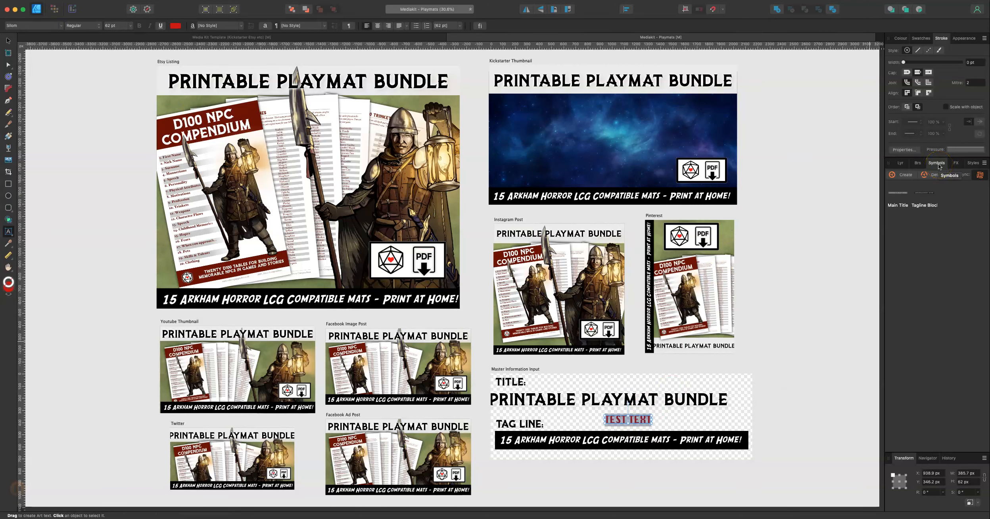
Step: Create a new symbol from the selected test text
{"action": "left_click", "coordinate": [186, 1]}
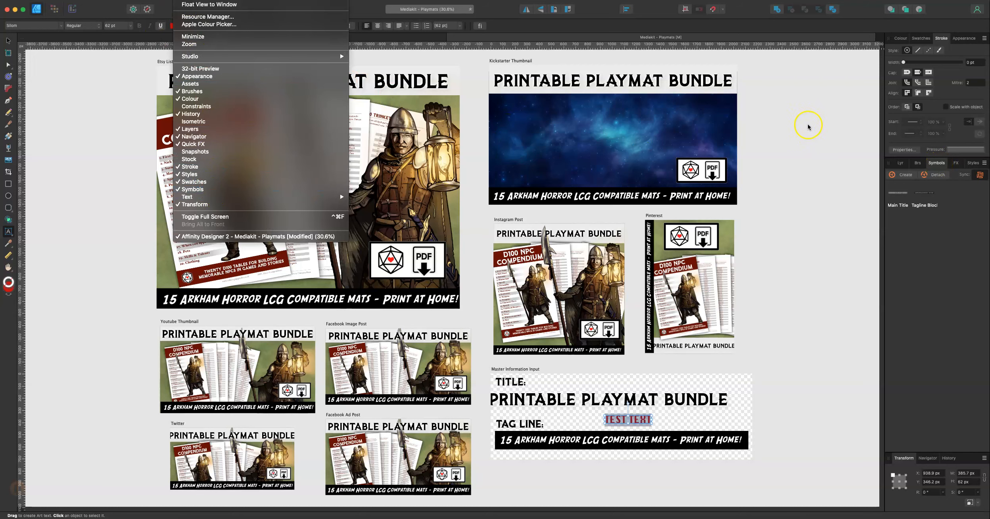
{"action": "left_click", "coordinate": [961, 229]}
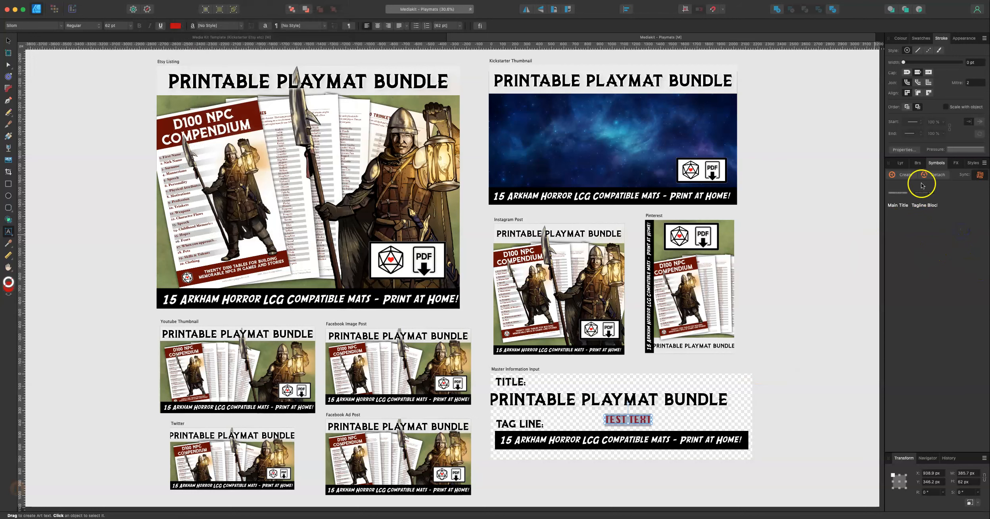
{"action": "left_click", "coordinate": [903, 178]}
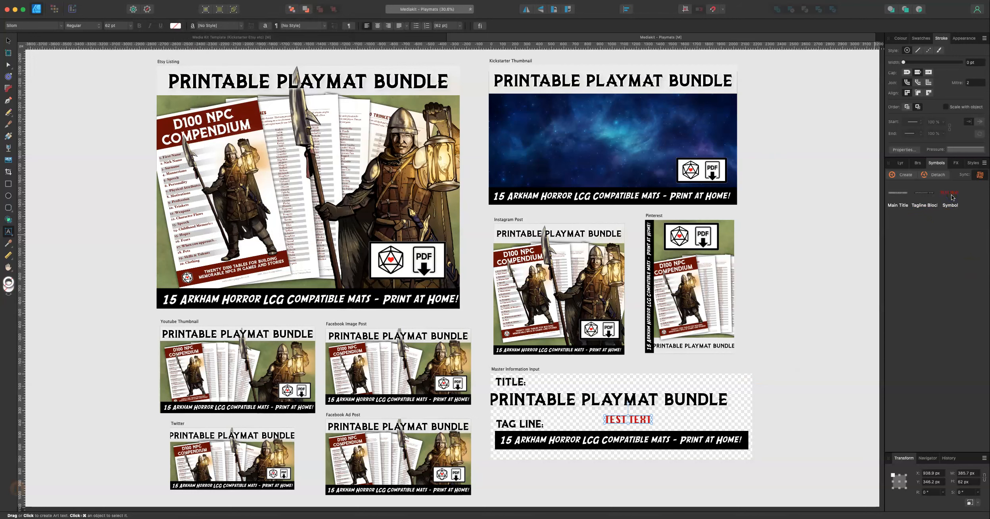
{"action": "left_click", "coordinate": [900, 163]}
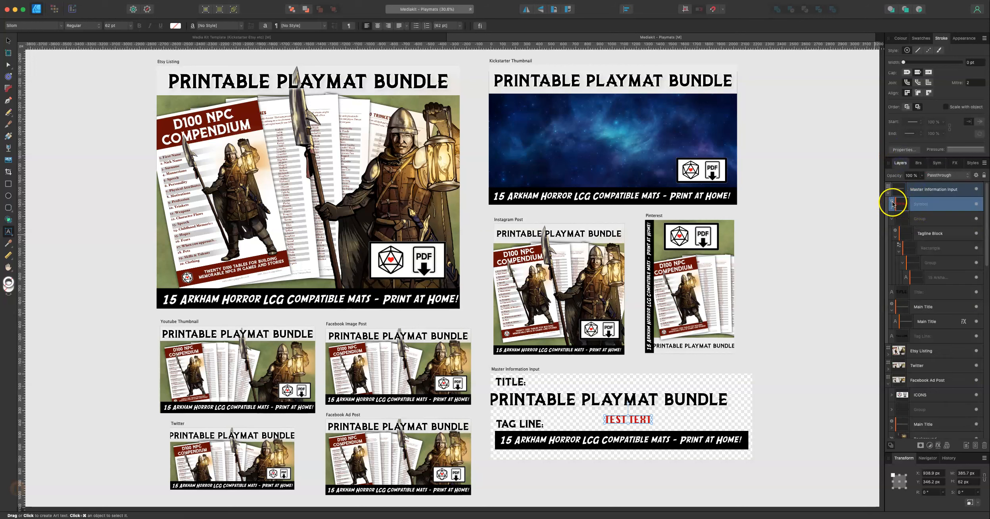
{"action": "left_click", "coordinate": [936, 163]}
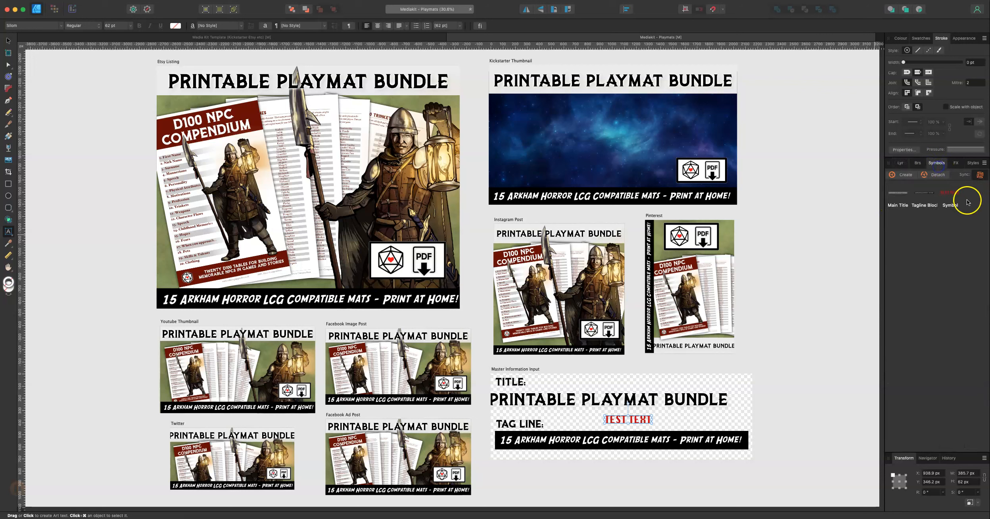
{"action": "left_click", "coordinate": [901, 163]}
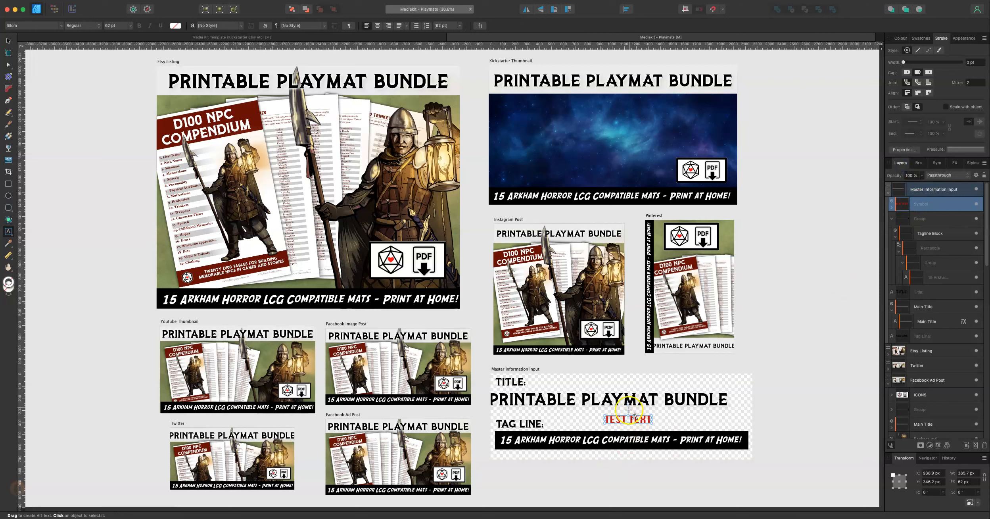
Step: Duplicate the test text symbol onto the Kickstarter Thumbnail artboard
{"action": "left_click", "coordinate": [8, 41]}
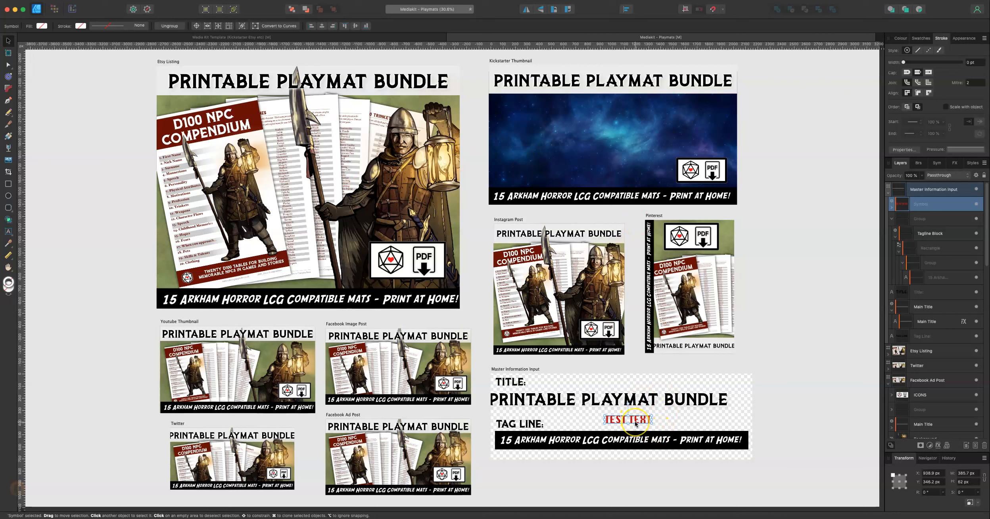
{"action": "left_click_drag", "start_coordinate": [635, 423], "coordinate": [621, 156]}
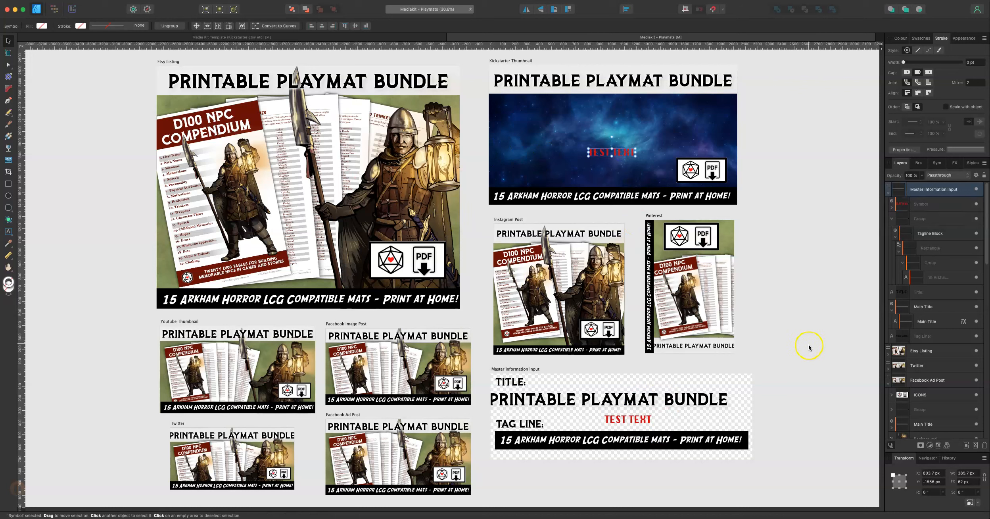
Step: Insert extra test letters into the original symbol's text
{"action": "left_click", "coordinate": [637, 421]}
{"action": "double_click", "coordinate": [638, 421]}
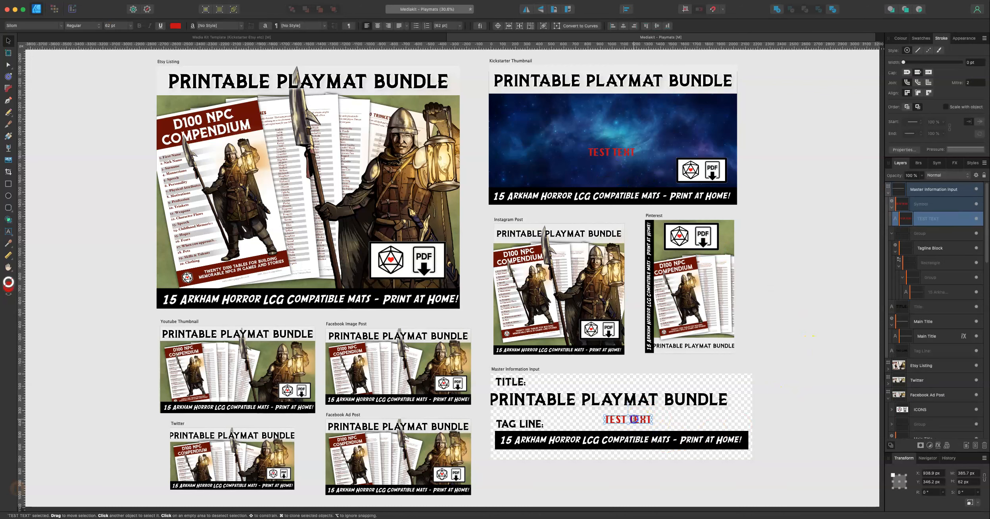
{"action": "type", "text": "Tfjfjfjfjfj"}
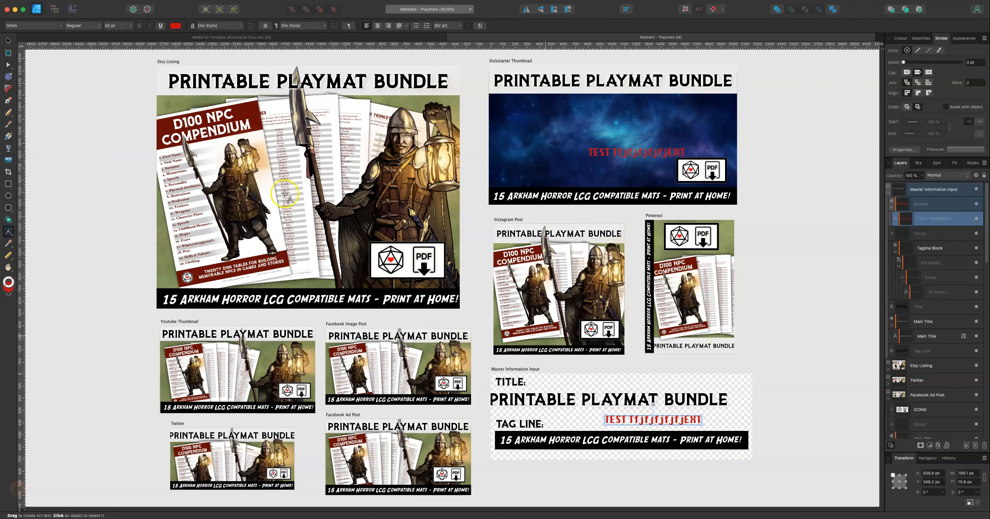
Step: Select and delete the test text symbol
{"action": "left_click", "coordinate": [8, 42]}
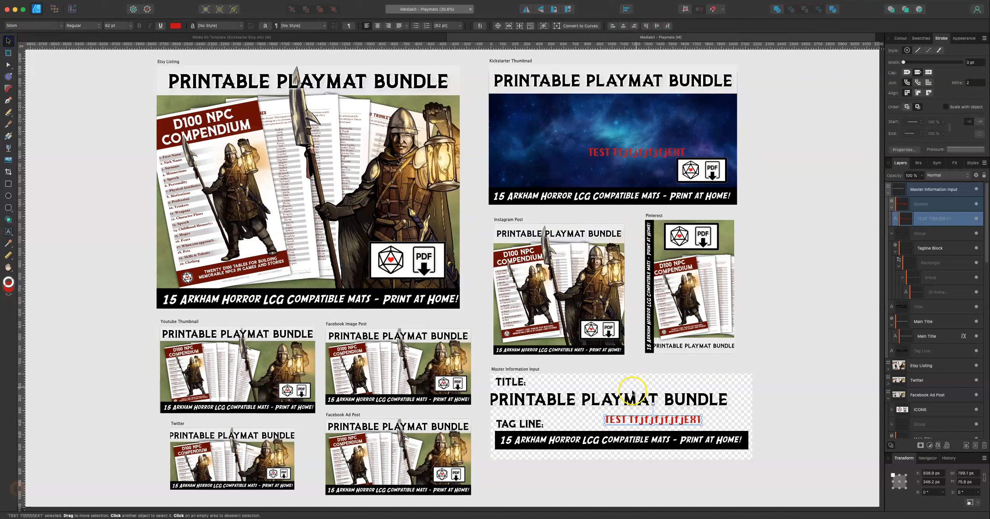
{"action": "left_click_drag", "start_coordinate": [639, 421], "coordinate": [618, 417]}
{"action": "key", "text": "Delete"}
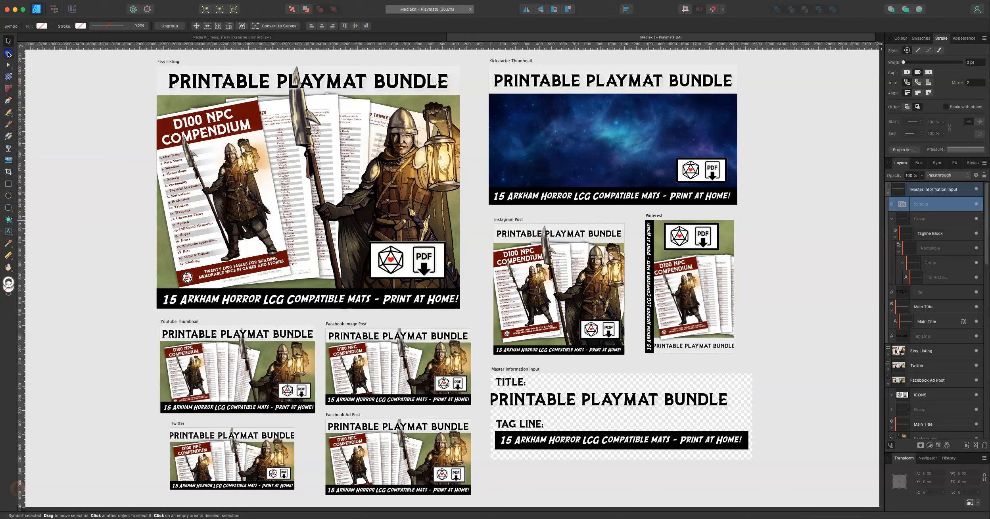
Step: Draw a new artboard to the right of the existing ones and name it 'Wix Website'
{"action": "left_click", "coordinate": [8, 52]}
{"action": "scroll", "coordinate": [761, 250], "scroll_direction": "up", "scroll_amount": 3}
{"action": "left_click_drag", "start_coordinate": [770, 191], "coordinate": [848, 329]}
{"action": "key", "text": "m"}
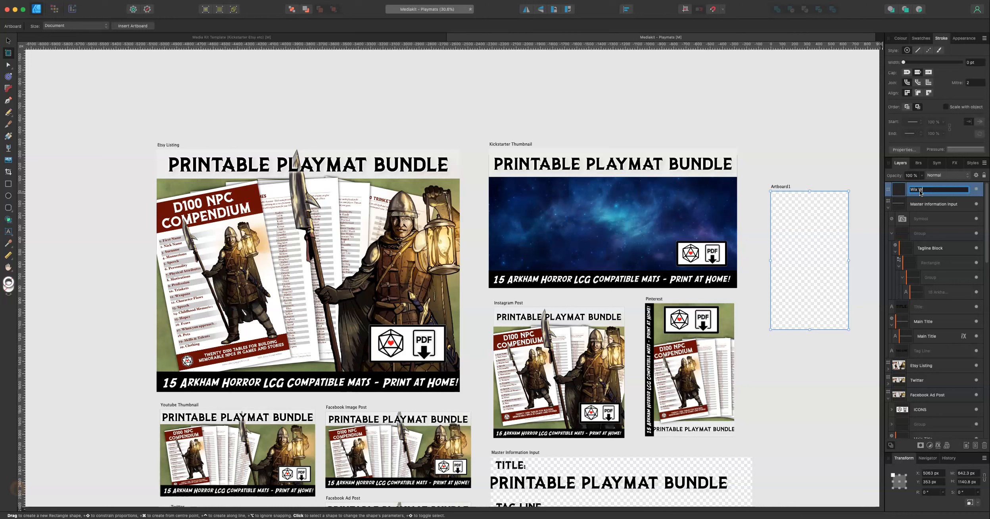
{"action": "key", "text": "Return"}
Step: Set the Wix Website artboard size to 1024 by 768 px
{"action": "left_click", "coordinate": [972, 472]}
{"action": "left_click_drag", "start_coordinate": [980, 474], "coordinate": [911, 468]}
{"action": "type", "text": "1024"}
{"action": "key", "text": "Tab"}
{"action": "type", "text": "768"}
{"action": "key", "text": "Return"}
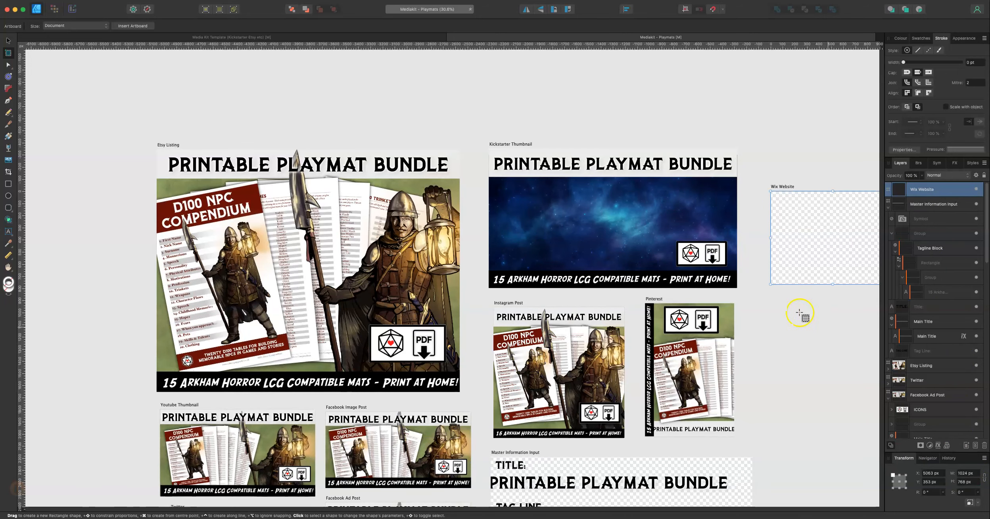
Step: Move the Wix Website artboard down beside the Pinterest artboard
{"action": "left_click", "coordinate": [8, 41]}
{"action": "left_click_drag", "start_coordinate": [790, 276], "coordinate": [765, 349]}
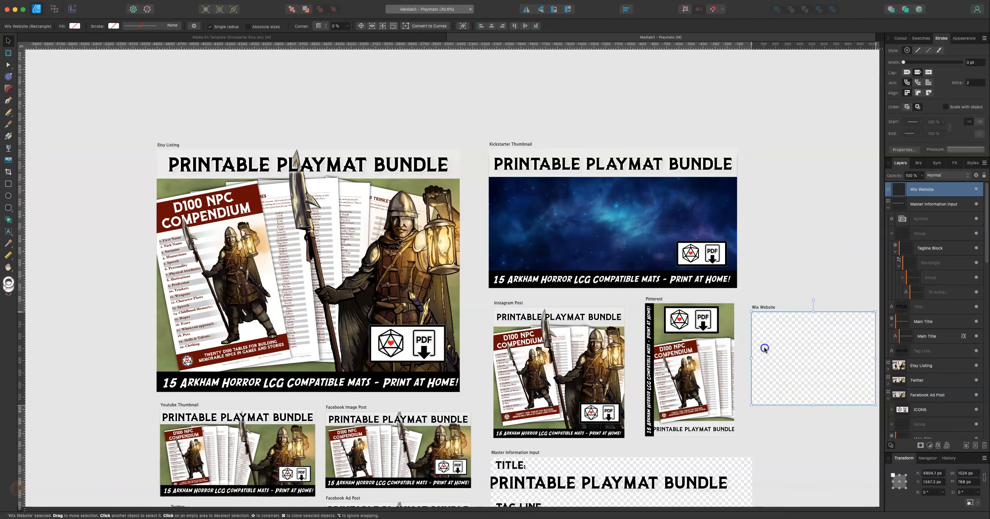
Step: Copy the main title symbol into the Wix Website artboard and scale it to fit the artboard's top edge
{"action": "scroll", "coordinate": [816, 435], "scroll_direction": "up", "scroll_amount": 2}
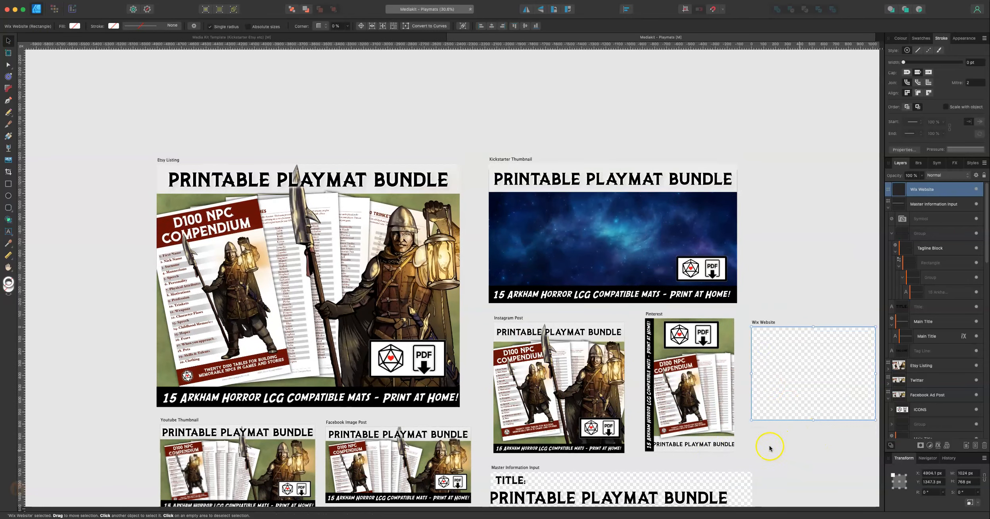
{"action": "key", "text": "h"}
{"action": "left_click_drag", "start_coordinate": [787, 443], "coordinate": [594, 335]}
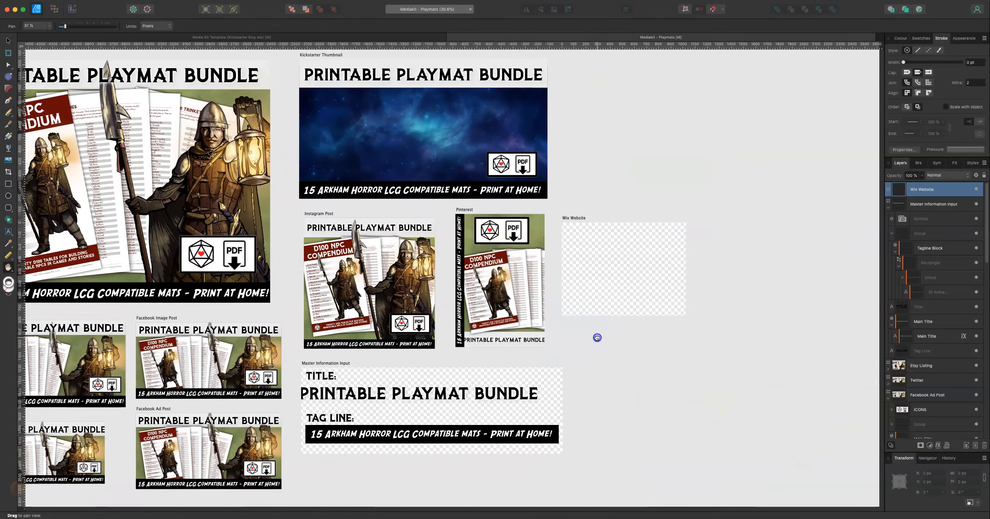
{"action": "left_click", "coordinate": [8, 41]}
{"action": "left_click_drag", "start_coordinate": [409, 402], "coordinate": [664, 246]}
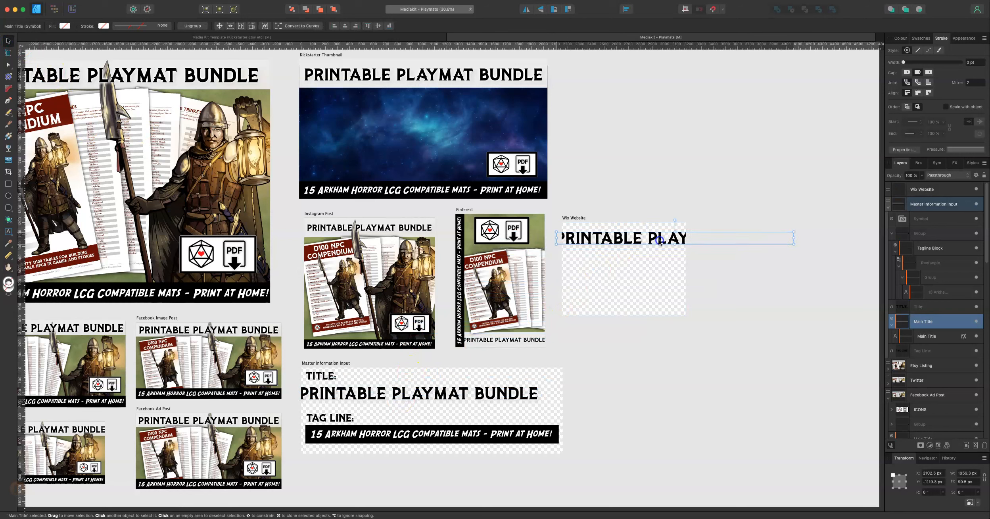
{"action": "left_click_drag", "start_coordinate": [792, 246], "coordinate": [640, 233]}
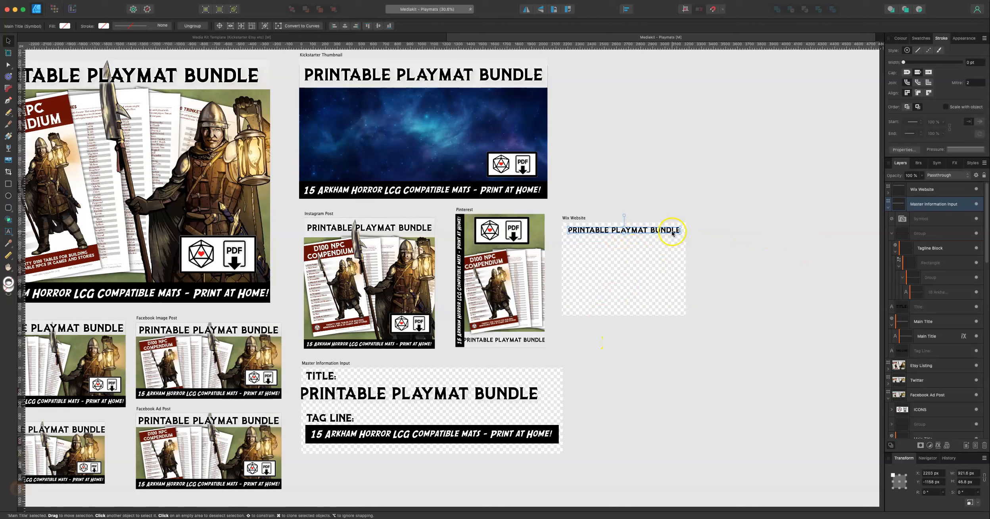
Step: Copy the tagline block into the Wix Website artboard and scale it to the artboard's width near the bottom
{"action": "left_click_drag", "start_coordinate": [346, 433], "coordinate": [631, 308]}
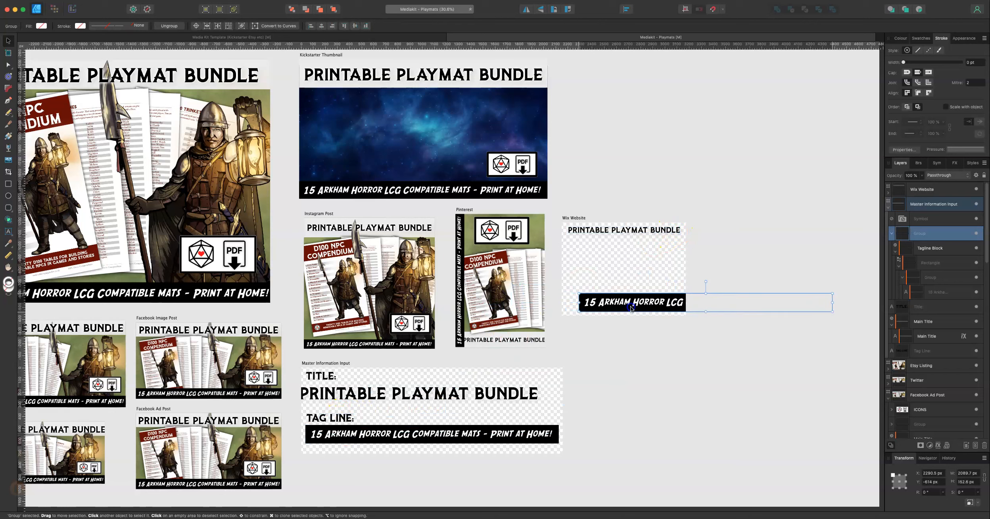
{"action": "left_click_drag", "start_coordinate": [832, 302], "coordinate": [686, 305]}
{"action": "left_click", "coordinate": [723, 367]}
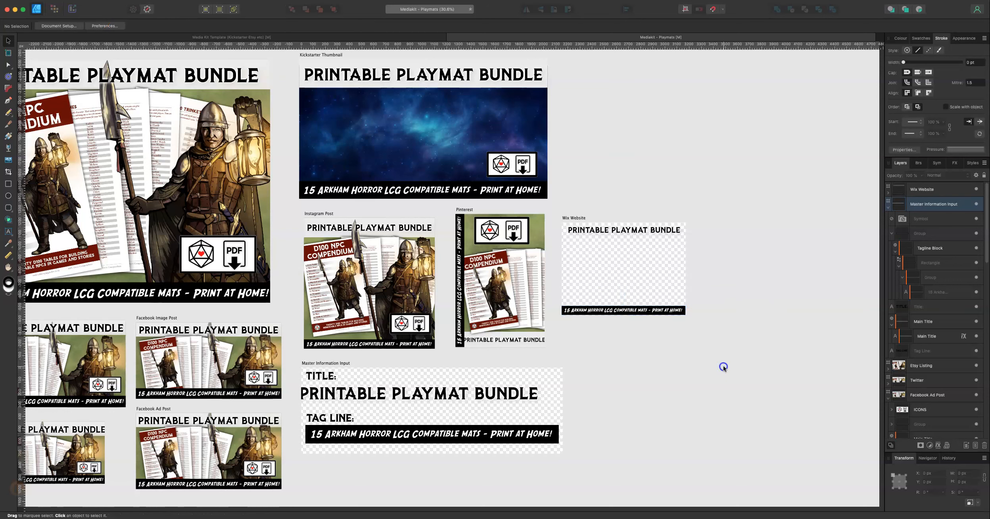
Step: Insert three asterisks into the master title text, then remove them again
{"action": "double_click", "coordinate": [430, 397]}
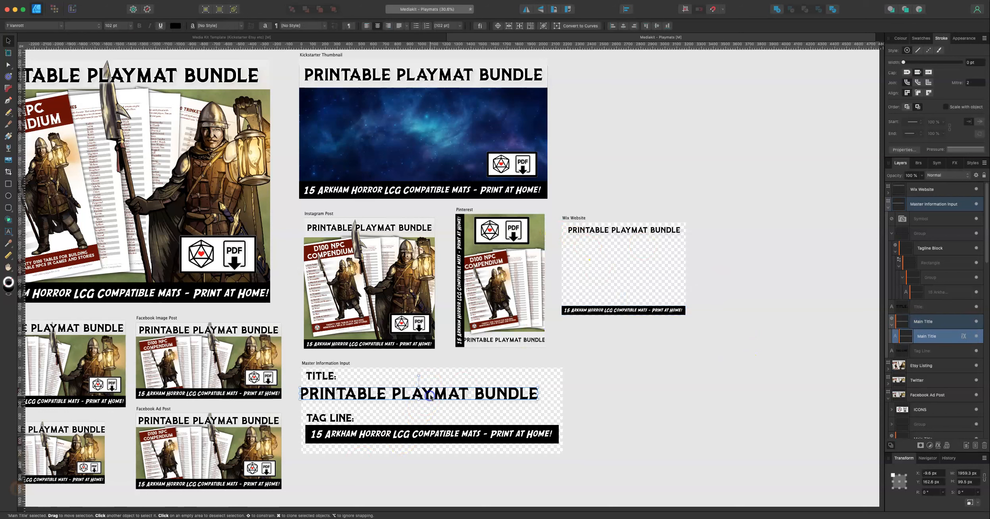
{"action": "type", "text": "***"}
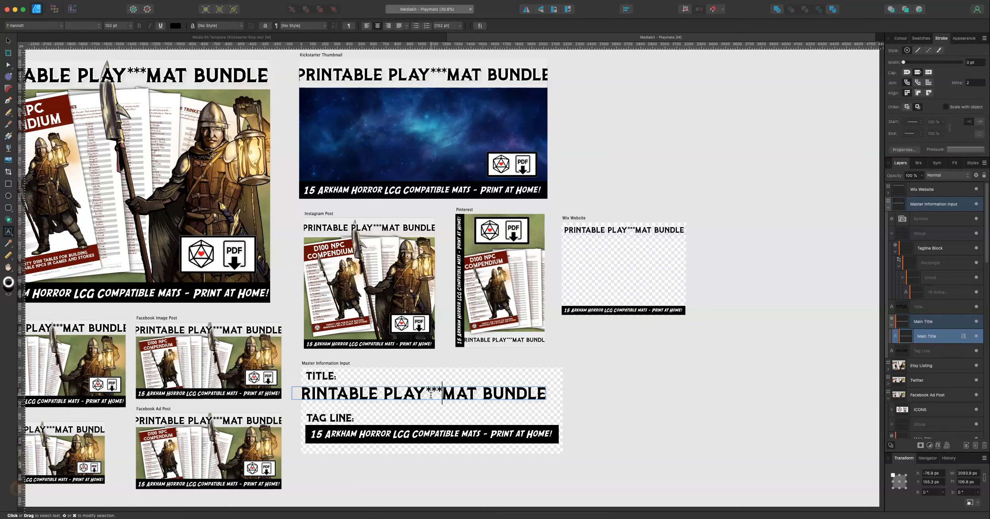
{"action": "key", "text": "BackSpace"}
{"action": "key", "text": "BackSpace"}
{"action": "key", "text": "BackSpace"}
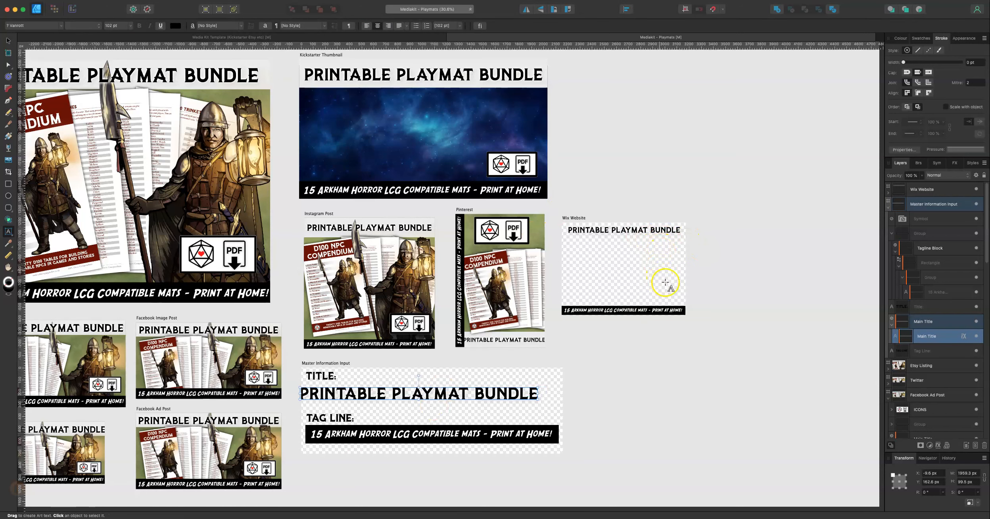
{"action": "left_click", "coordinate": [12, 42]}
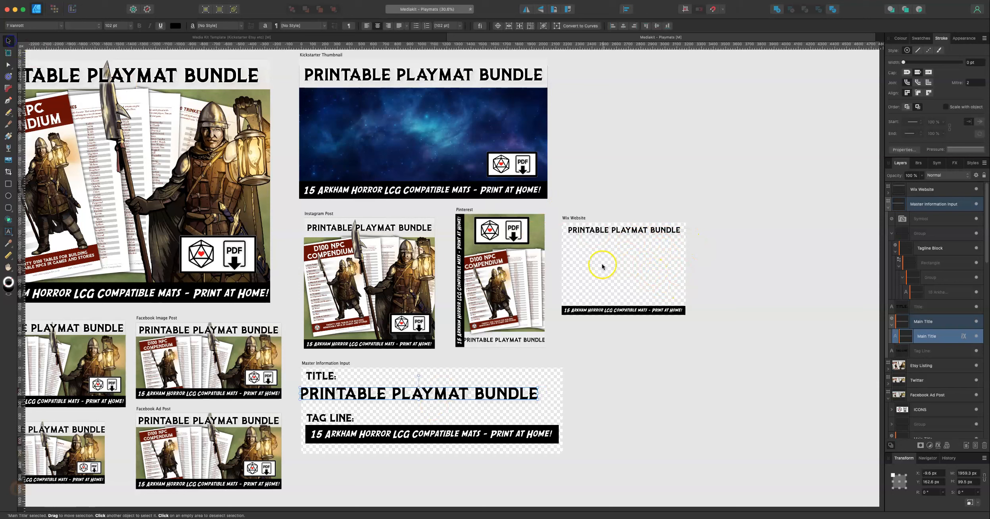
{"action": "left_click", "coordinate": [603, 263]}
{"action": "left_click", "coordinate": [65, 0]}
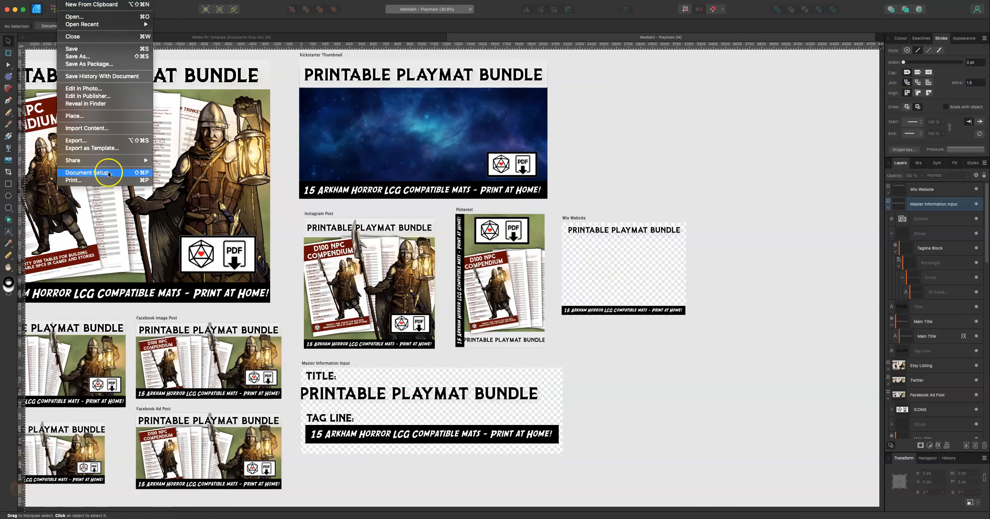
{"action": "left_click", "coordinate": [679, 318]}
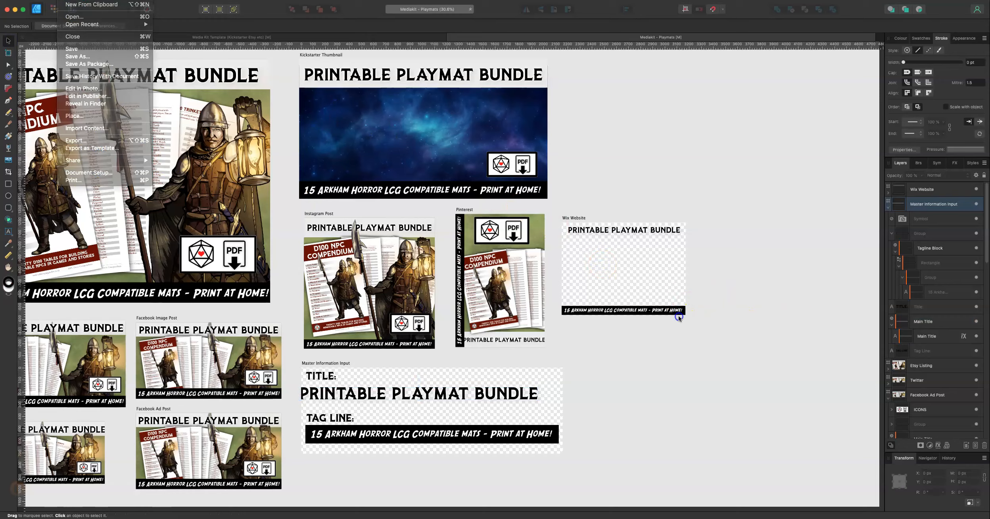
{"action": "scroll", "coordinate": [474, 349], "scroll_direction": "down", "scroll_amount": 3}
{"action": "scroll", "coordinate": [474, 349], "scroll_direction": "up", "scroll_amount": 2}
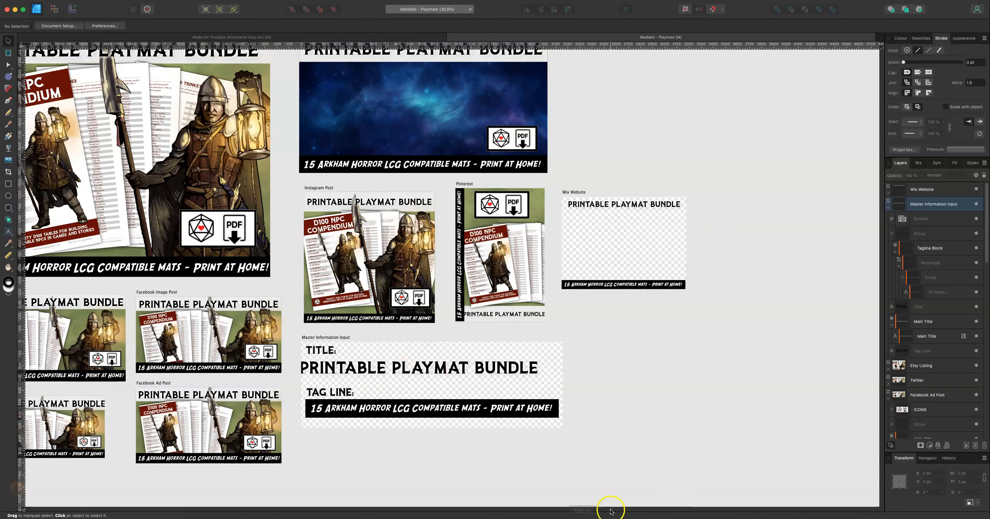
Step: Survey all the media kit artboards, resetting the canvas rotation and zooming to fit them in view
{"action": "left_click_drag", "start_coordinate": [612, 509], "coordinate": [521, 508]}
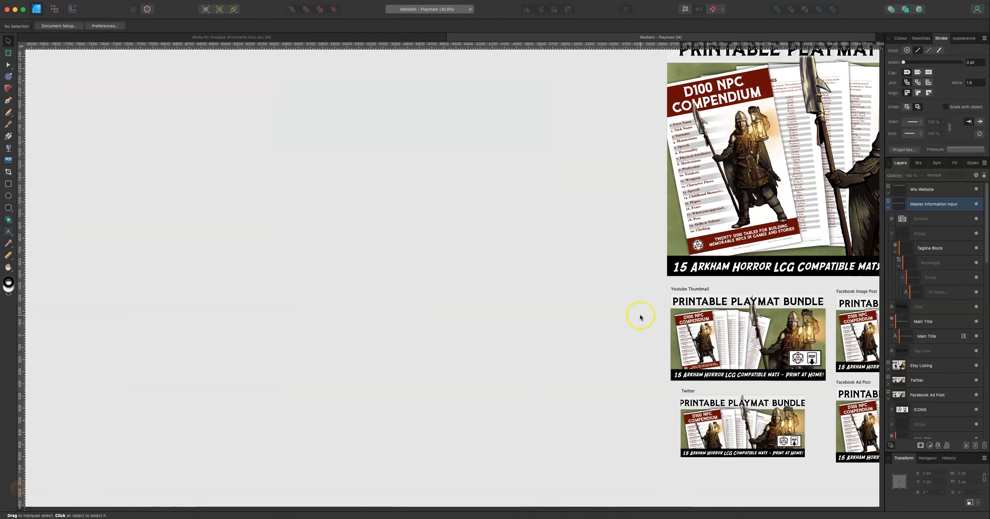
{"action": "scroll", "coordinate": [753, 313], "scroll_direction": "up", "scroll_amount": 3}
{"action": "left_click_drag", "start_coordinate": [648, 333], "coordinate": [122, 292]}
{"action": "scroll", "coordinate": [650, 277], "scroll_direction": "up", "scroll_amount": 1}
{"action": "scroll", "coordinate": [745, 262], "scroll_direction": "up", "scroll_amount": 2}
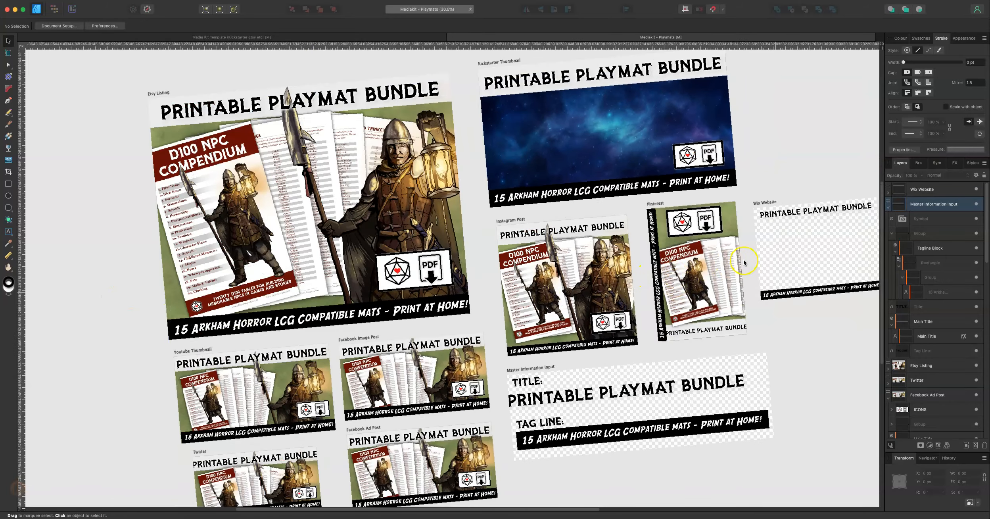
{"action": "left_click", "coordinate": [162, 0]}
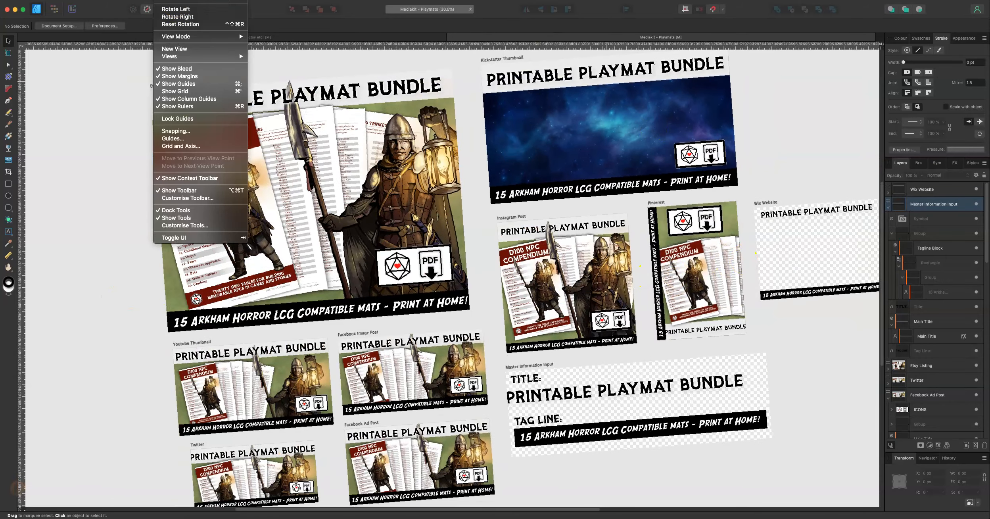
{"action": "left_click", "coordinate": [183, 24]}
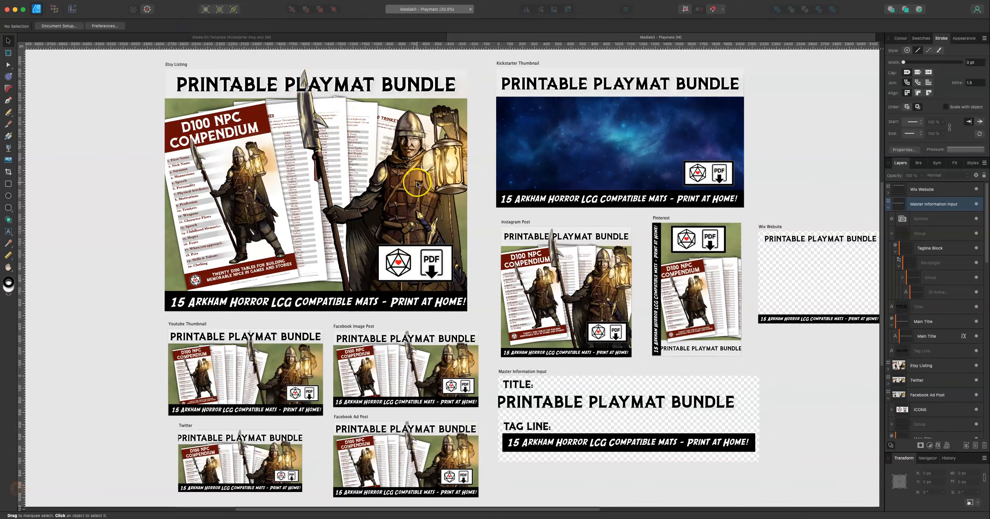
{"action": "key", "text": "z"}
{"action": "scroll", "coordinate": [424, 197], "scroll_direction": "down", "scroll_amount": 3}
{"action": "scroll", "coordinate": [385, 188], "scroll_direction": "up", "scroll_amount": 2}
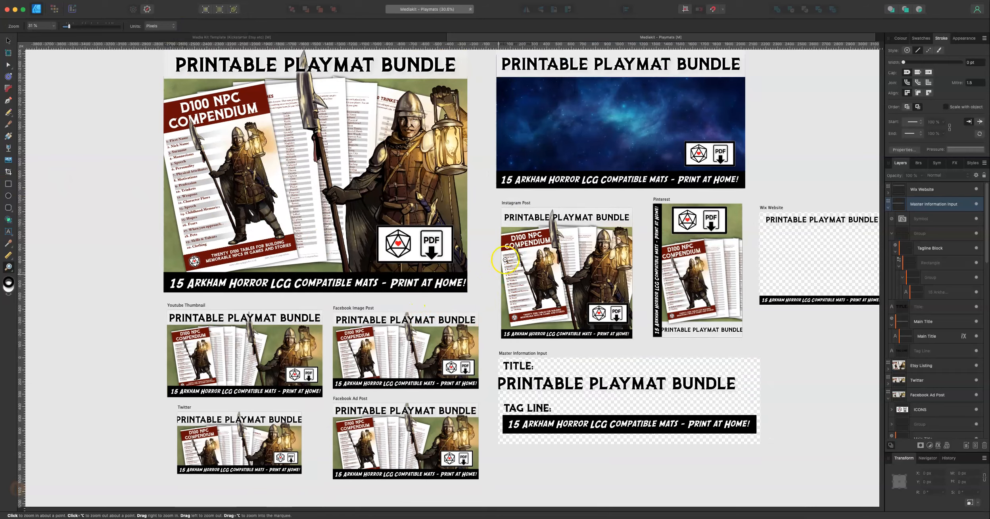
{"action": "left_click_drag", "start_coordinate": [515, 234], "coordinate": [720, 301]}
{"action": "scroll", "coordinate": [720, 301], "scroll_direction": "up", "scroll_amount": 3}
{"action": "scroll", "coordinate": [720, 301], "scroll_direction": "down", "scroll_amount": 8}
{"action": "scroll", "coordinate": [720, 301], "scroll_direction": "up", "scroll_amount": 1}
{"action": "scroll", "coordinate": [822, 217], "scroll_direction": "up", "scroll_amount": 1}
{"action": "scroll", "coordinate": [822, 217], "scroll_direction": "up", "scroll_amount": 2}
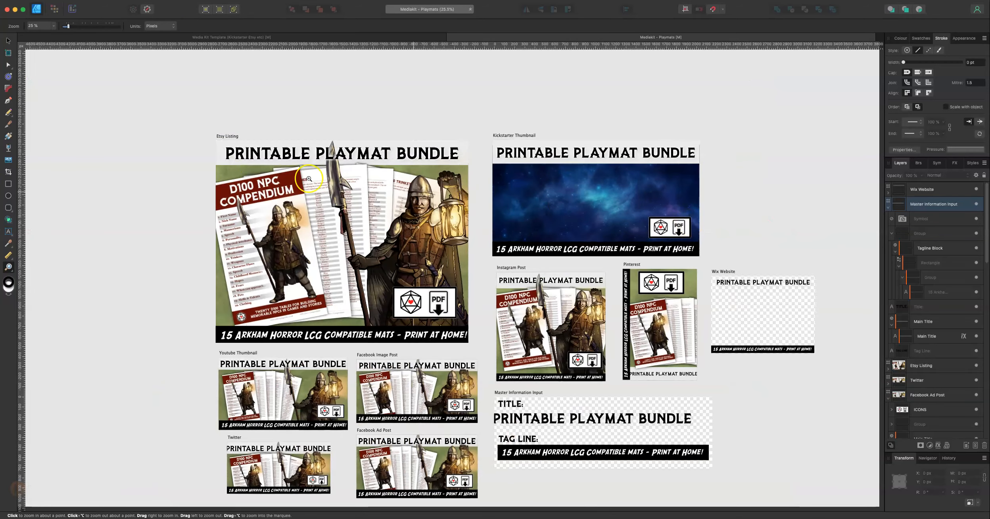
{"action": "left_click", "coordinate": [8, 40]}
Step: Duplicate the Kickstarter Thumbnail's space background image into the Instagram Post artboard and layer it beneath that artboard's content
{"action": "left_click", "coordinate": [582, 197]}
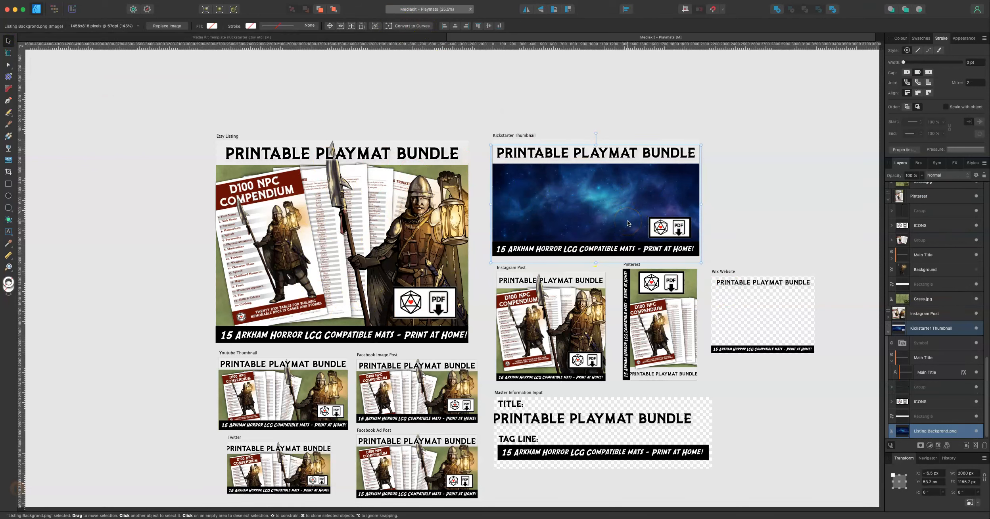
{"action": "left_click", "coordinate": [520, 349]}
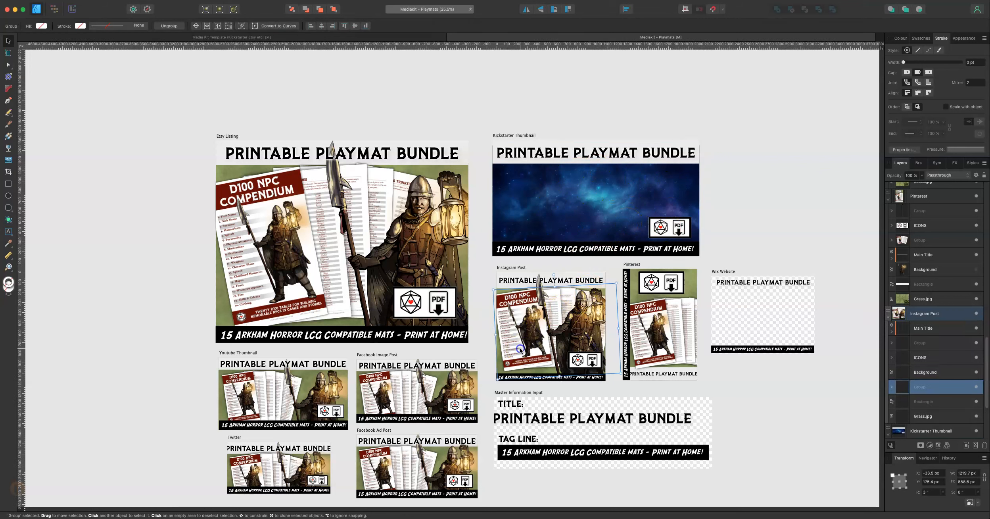
{"action": "left_click", "coordinate": [499, 370]}
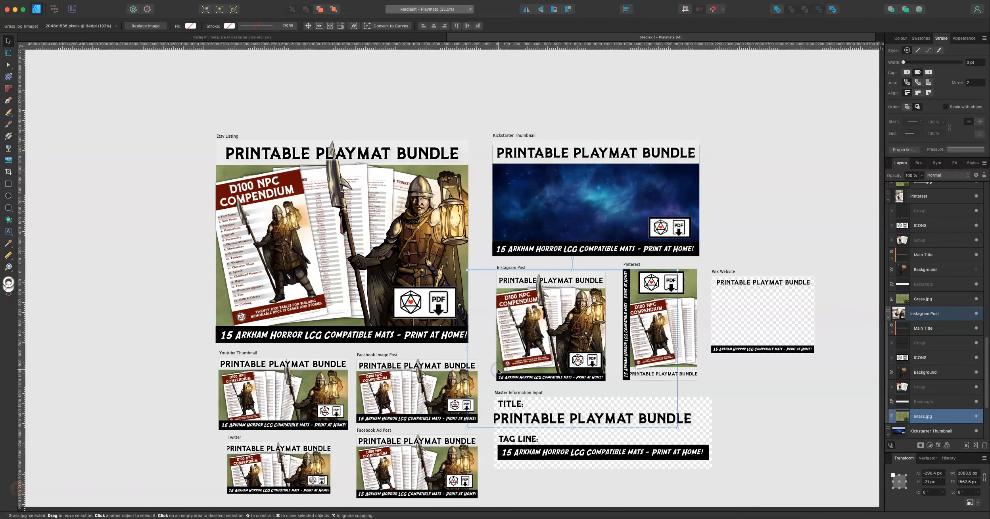
{"action": "left_click", "coordinate": [590, 211]}
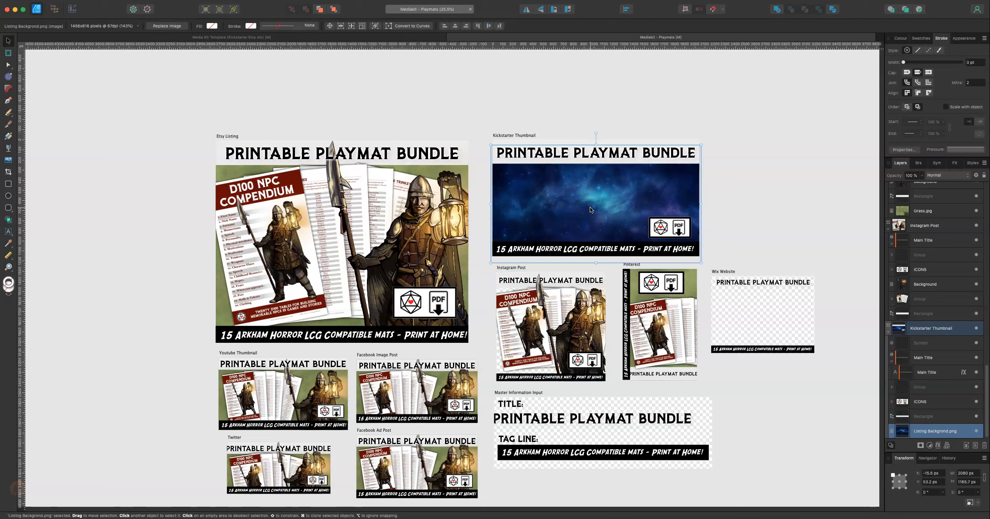
{"action": "left_click_drag", "start_coordinate": [570, 219], "coordinate": [545, 338]}
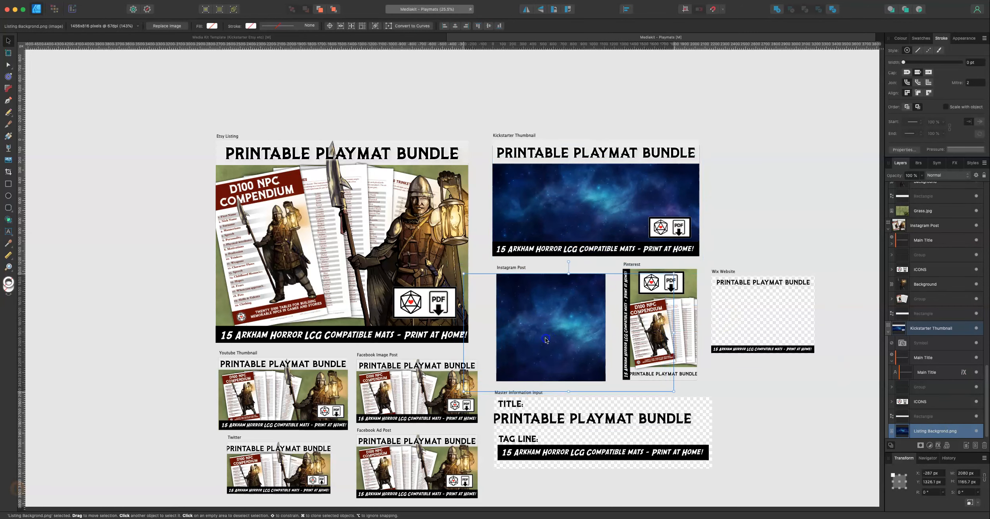
{"action": "left_click_drag", "start_coordinate": [930, 243], "coordinate": [928, 333]}
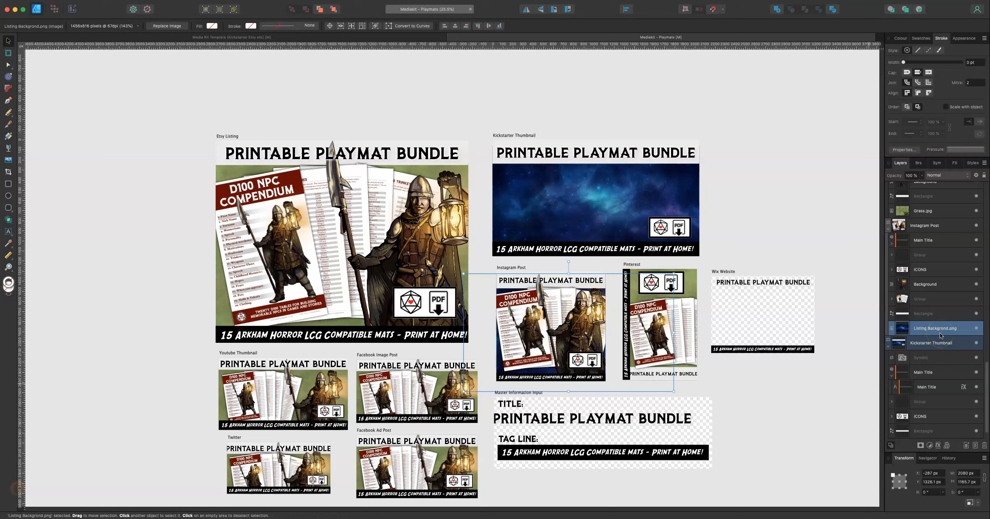
{"action": "left_click", "coordinate": [795, 396]}
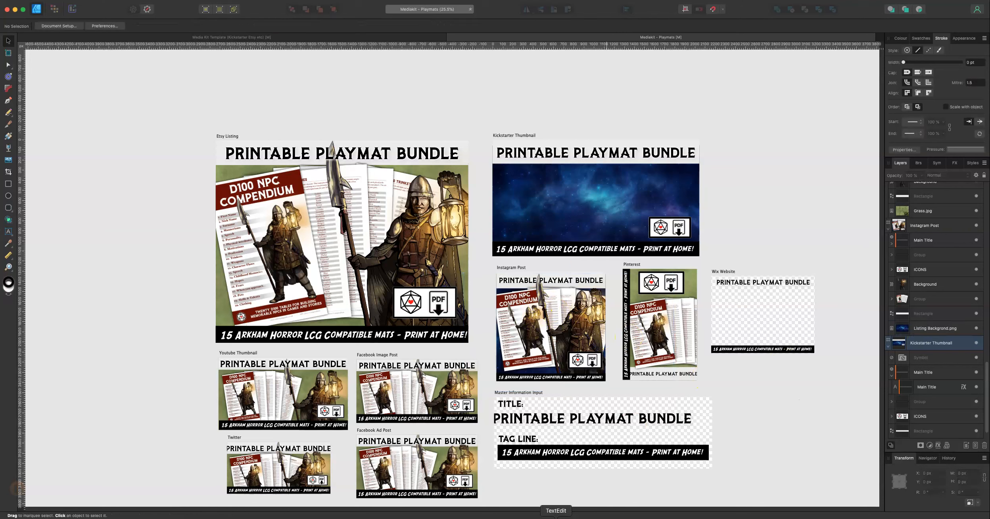